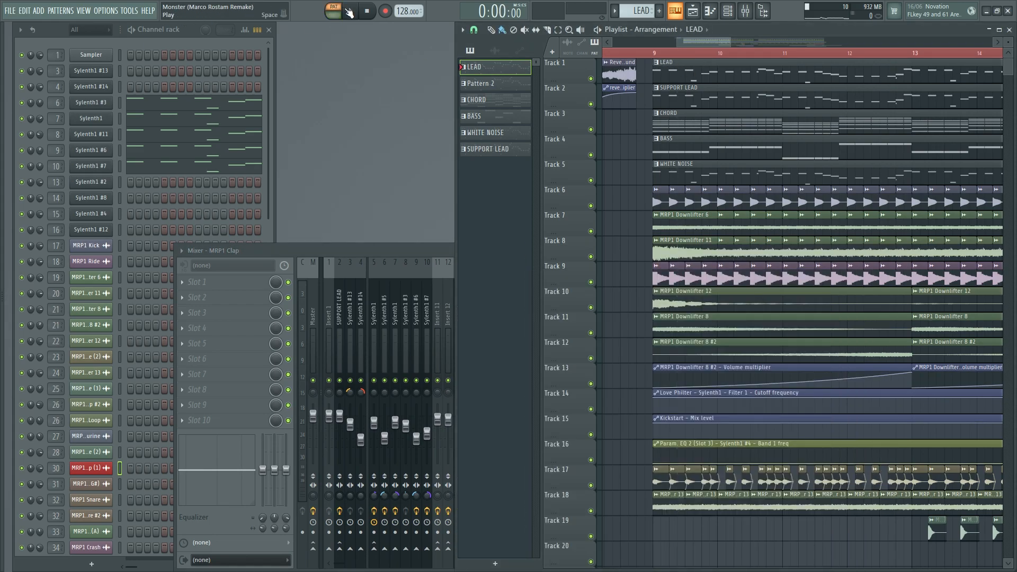
Play the LEAD pattern and inspect its Sylenth1 #5 and Sylenth1 tracks in the mixer.
click(371, 252)
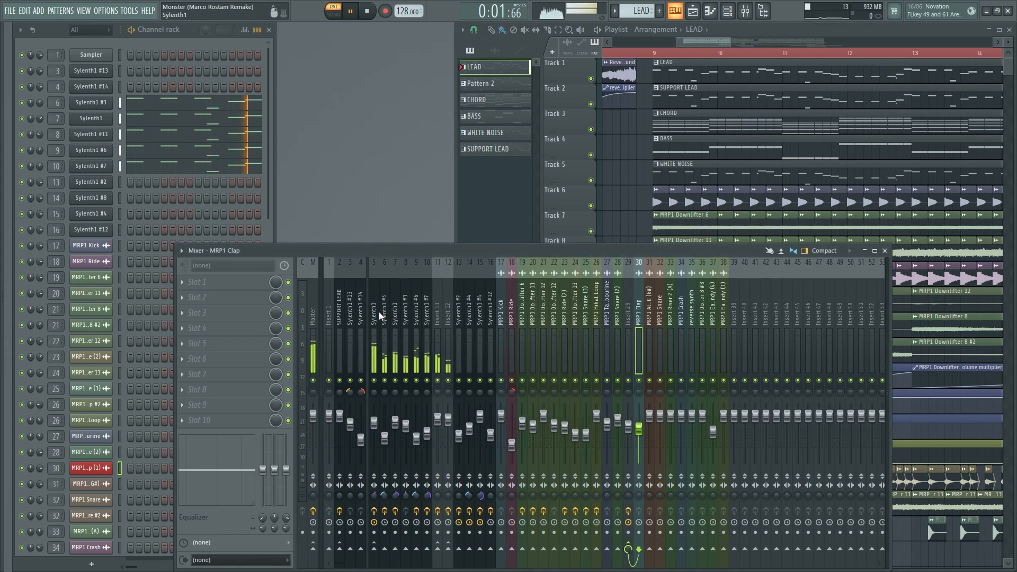
click(379, 334)
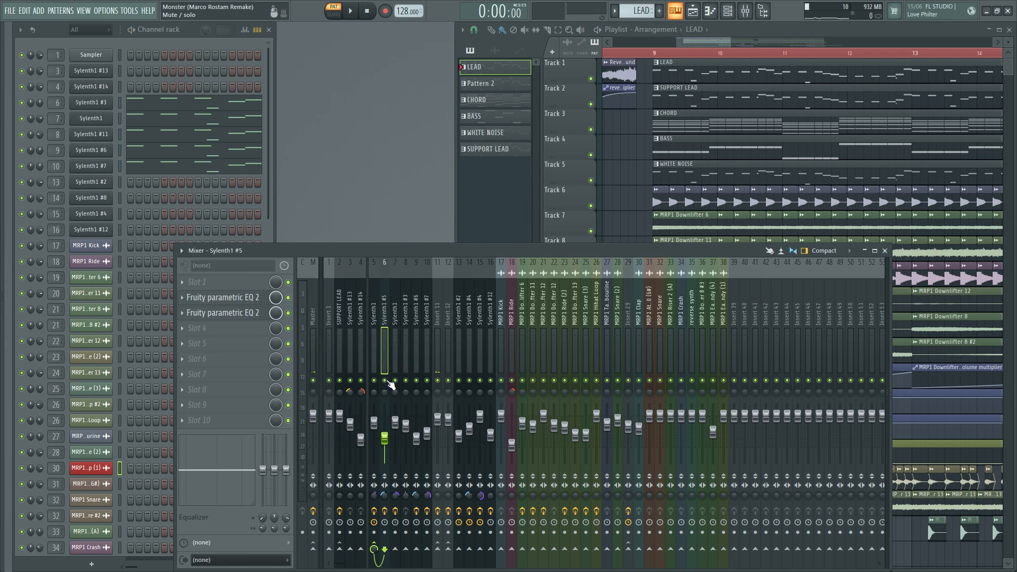
key(space)
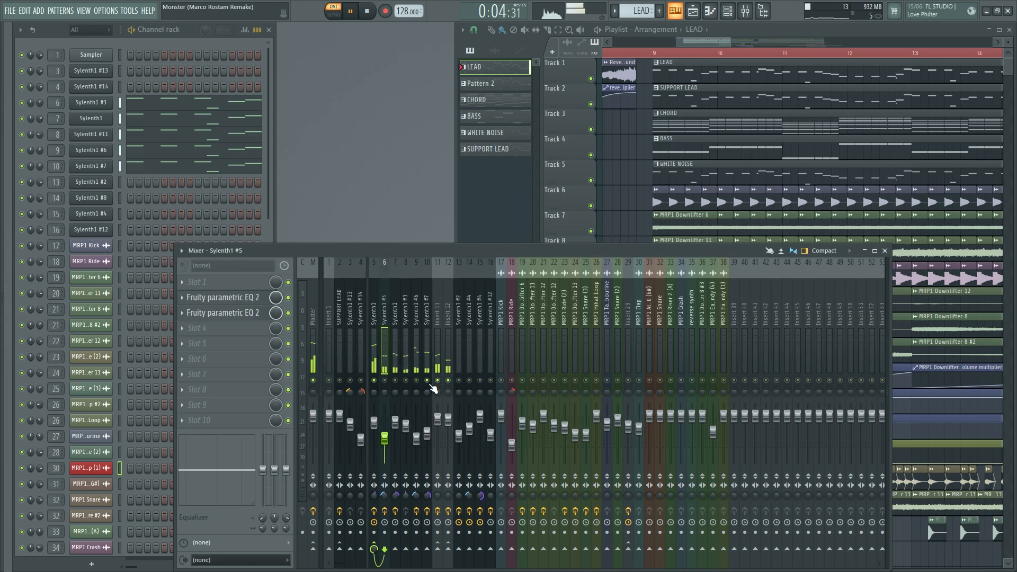
click(377, 338)
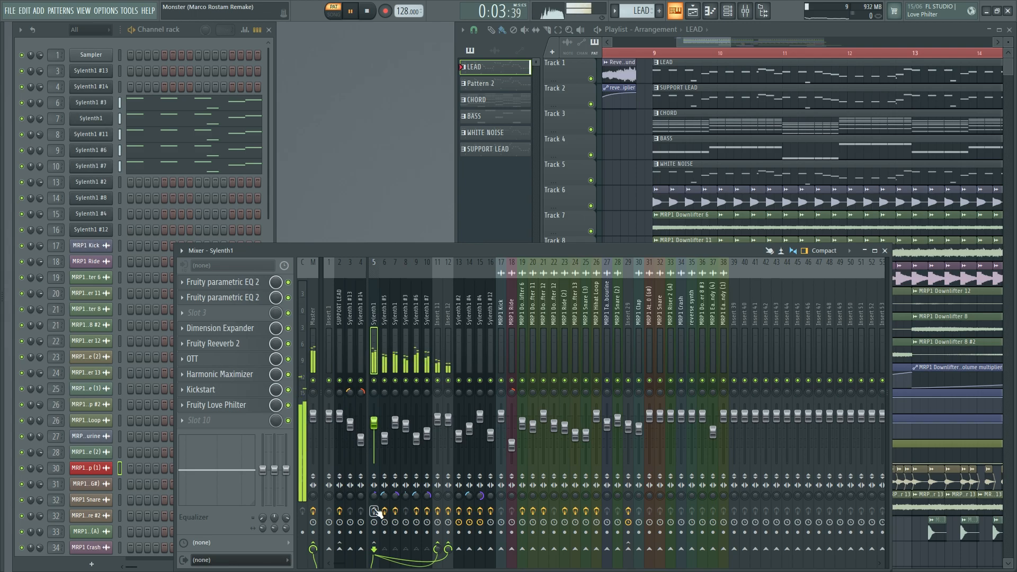
Open the Sylenth1 mixer track's effects, from both Fruity parametric EQ 2 units and Dimension Expander through OTT, Harmonic Maximizer and Kickstart to Fruity Love Philter.
click(223, 282)
click(223, 297)
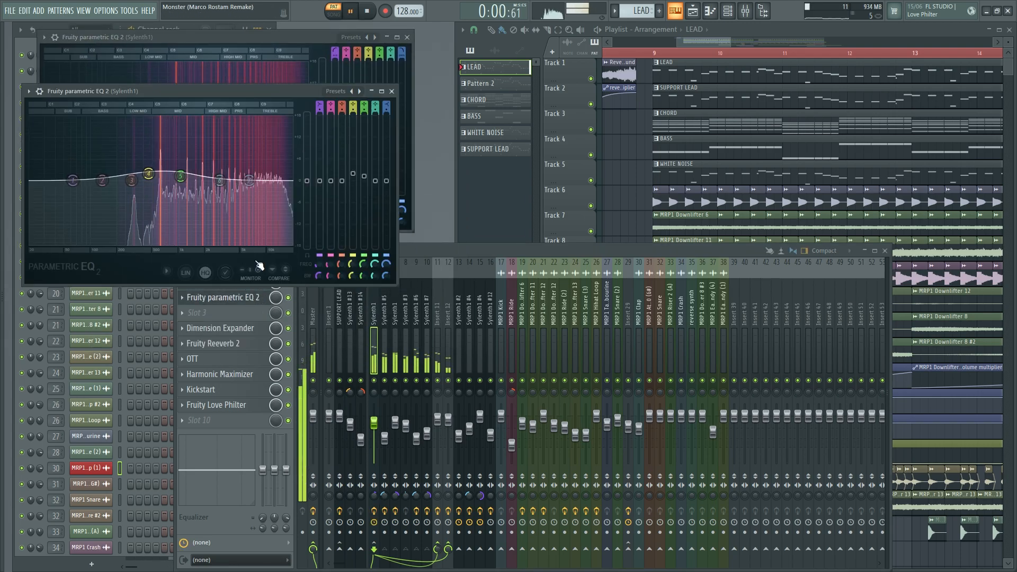
click(234, 343)
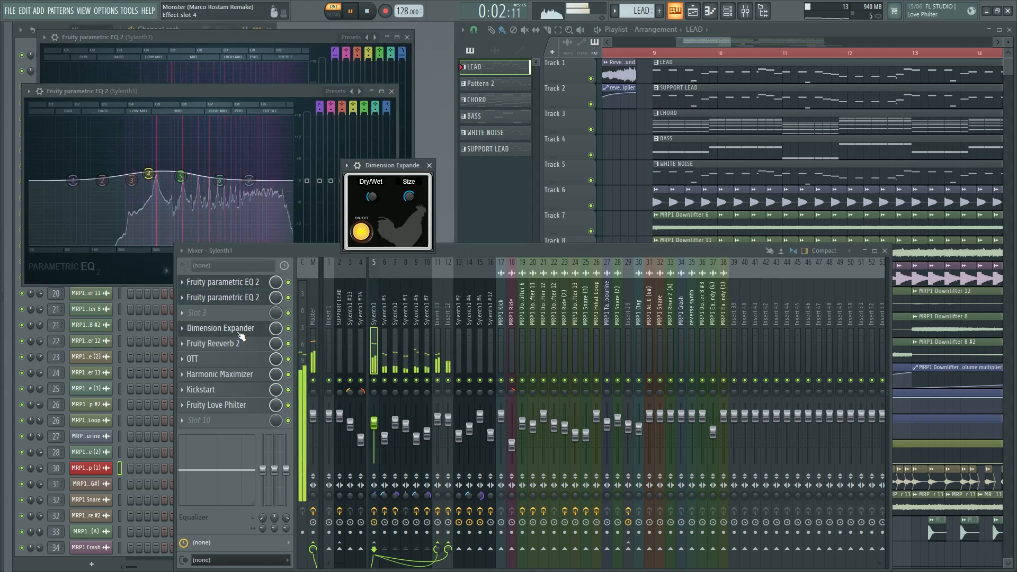
click(233, 359)
click(236, 374)
click(238, 389)
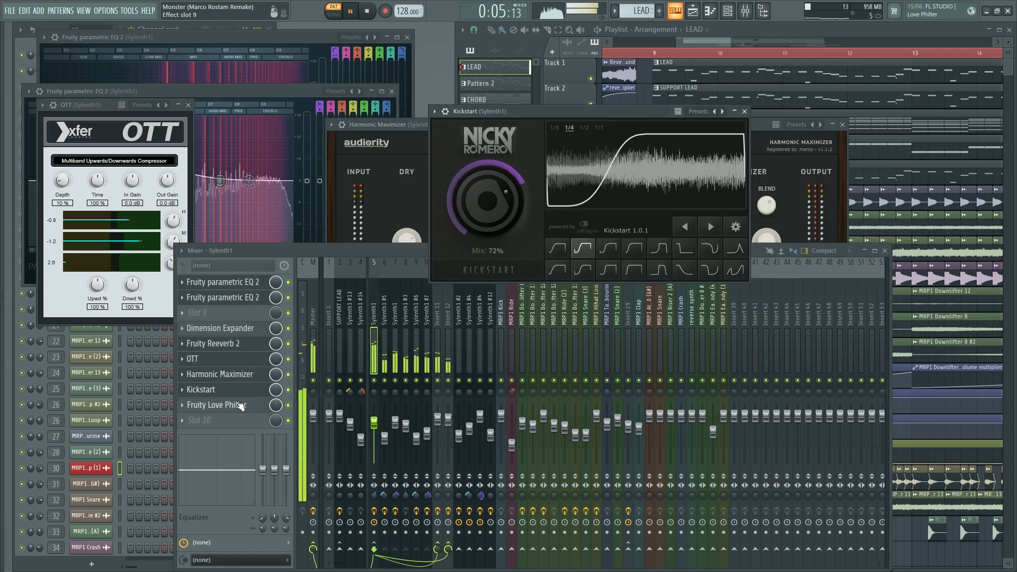
click(239, 405)
Play the SUPPORT LEAD pattern and inspect the Sylenth1 #13 and SUPPORT LEAD tracks in the mixer.
click(653, 85)
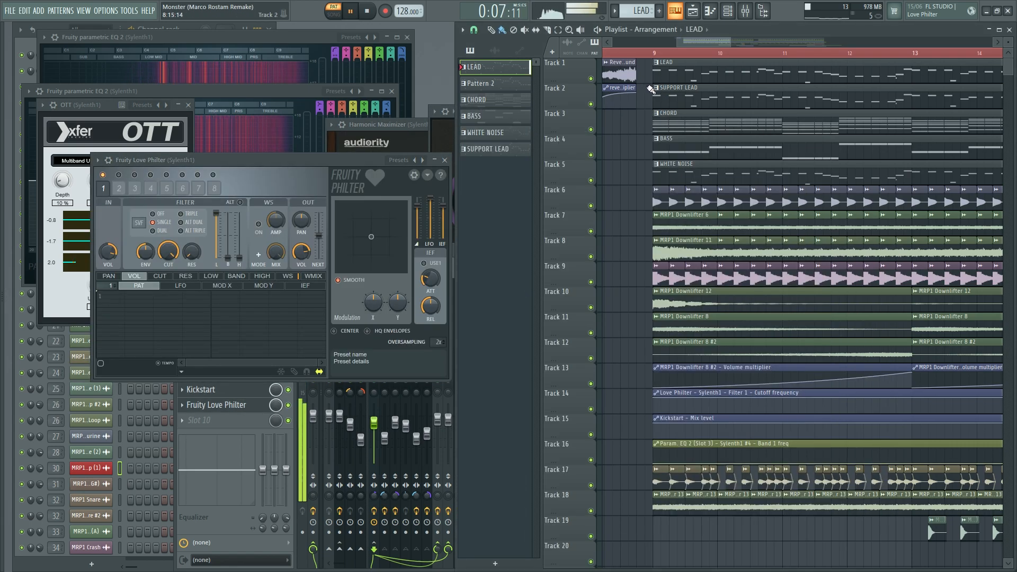
click(351, 346)
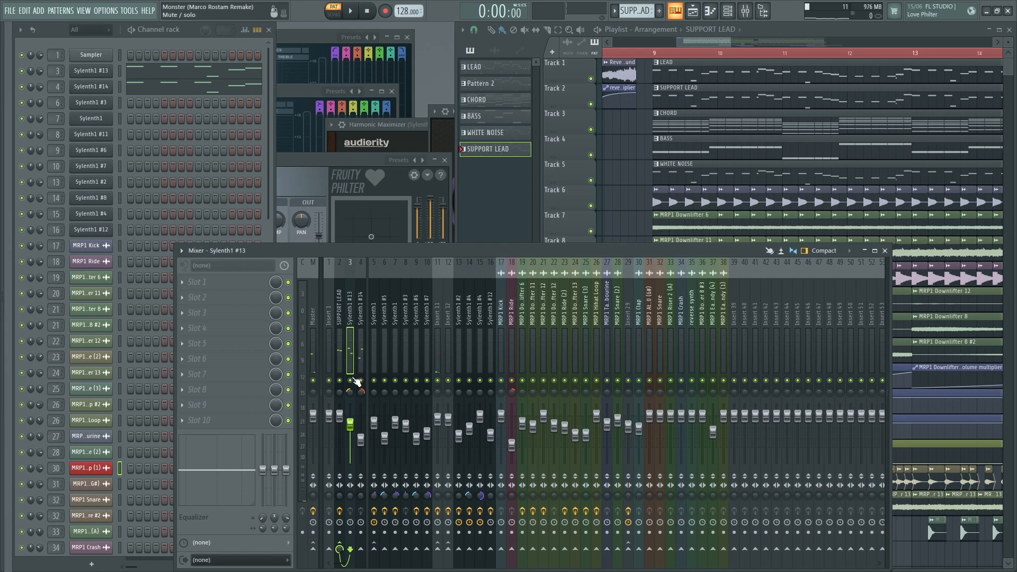
key(space)
click(340, 360)
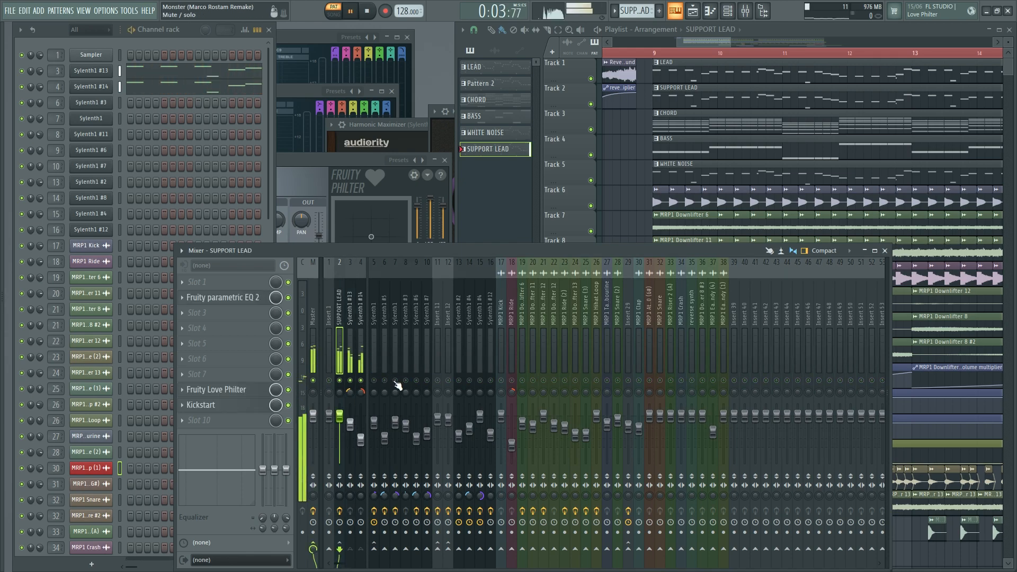
Solo the LEAD and SUPPORT LEAD playlist tracks together and play them from bar 9.
click(590, 78)
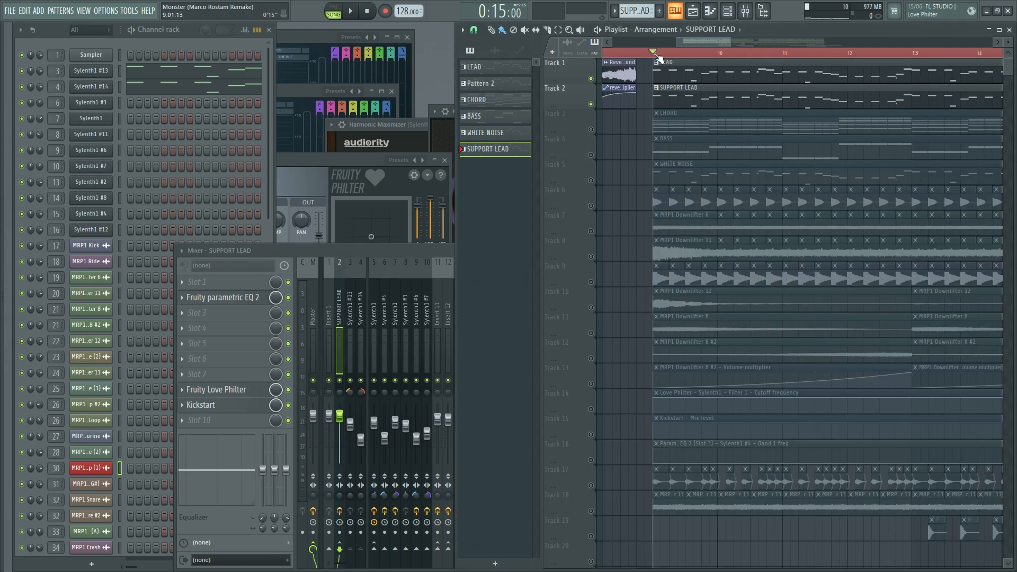
key(space)
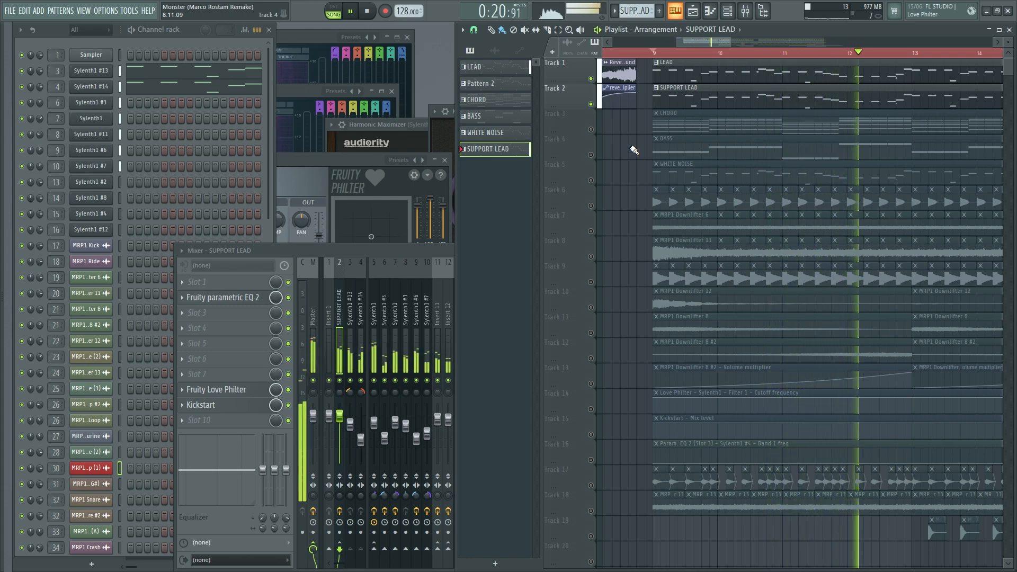
key(space)
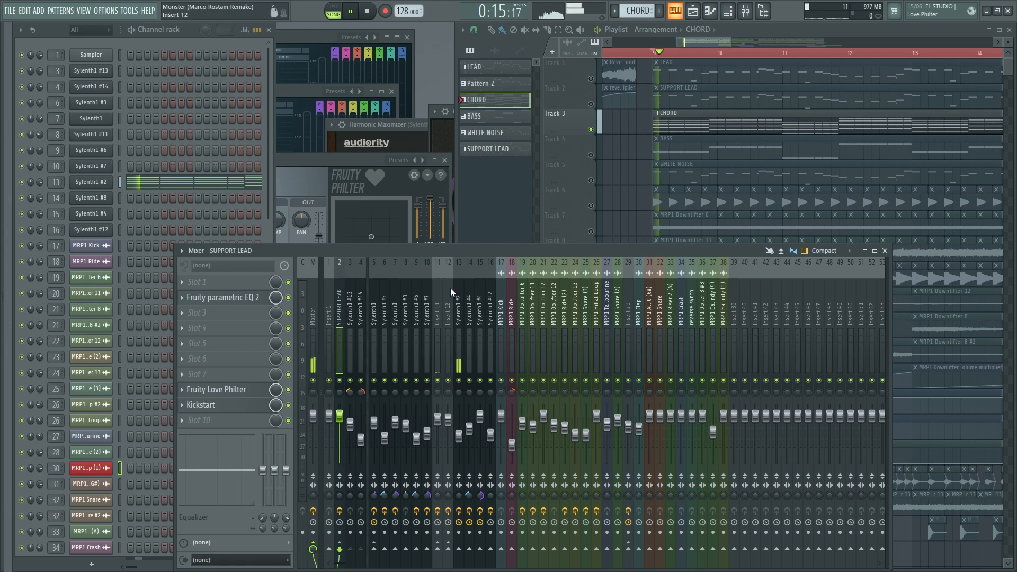
Audition the soloed CHORD track from bar 9 and inspect the effects on its Sylenth1 #2 mixer track.
click(460, 314)
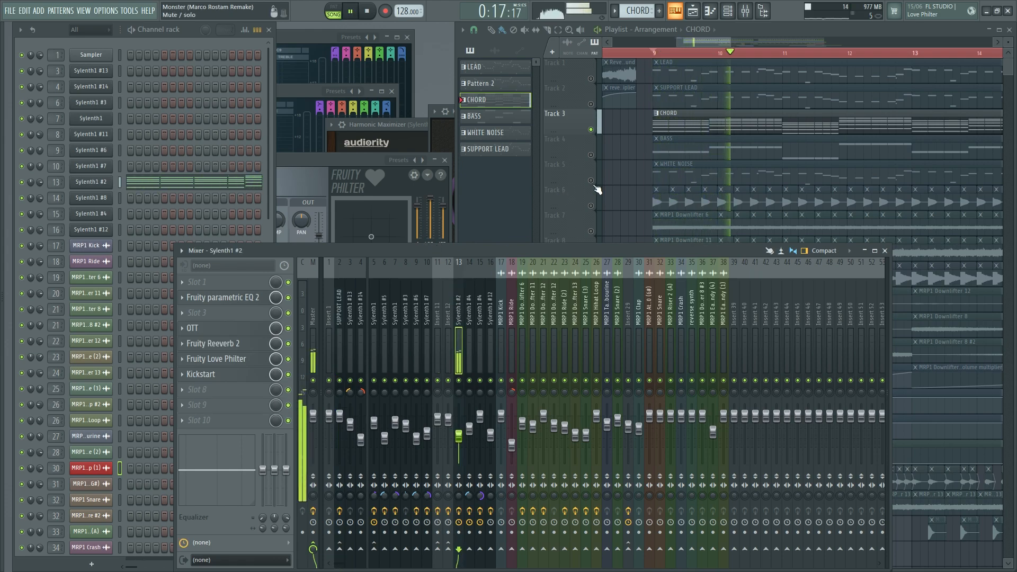
click(623, 177)
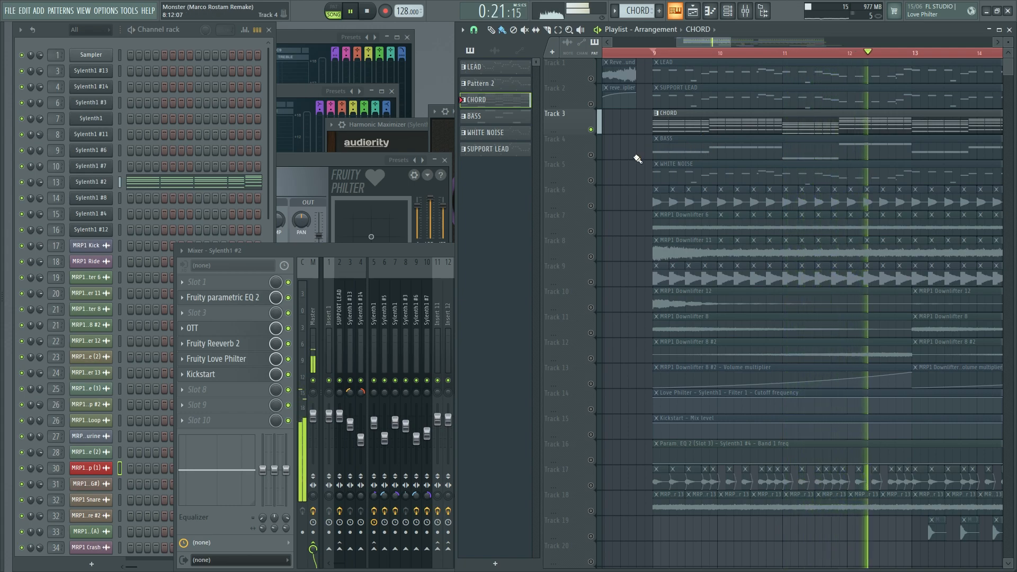
key(space)
Audition the BASS playlist track in solo from bar 9 while checking its layers in the mixer.
scroll(638, 164, up, 1)
click(432, 251)
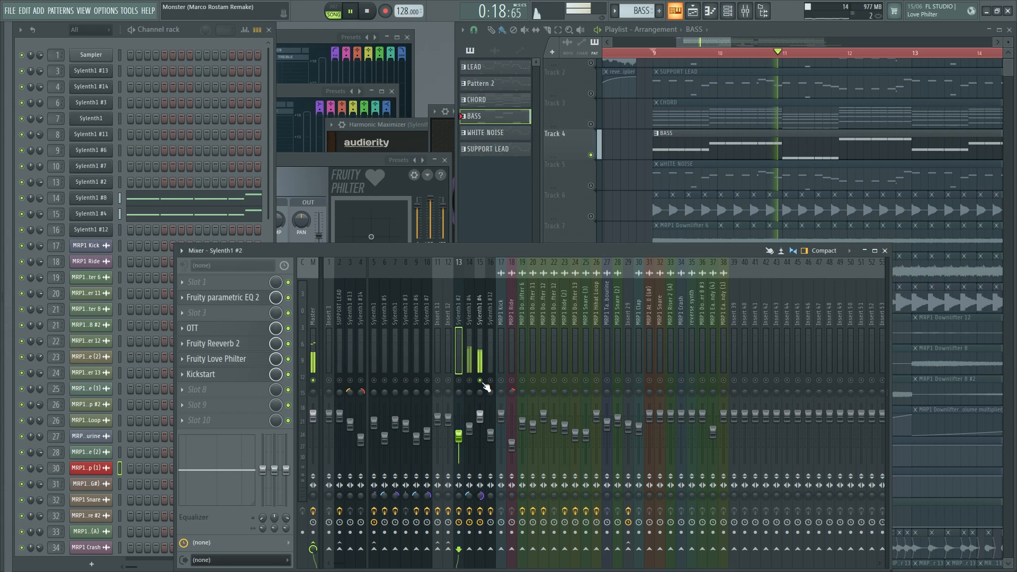
click(609, 227)
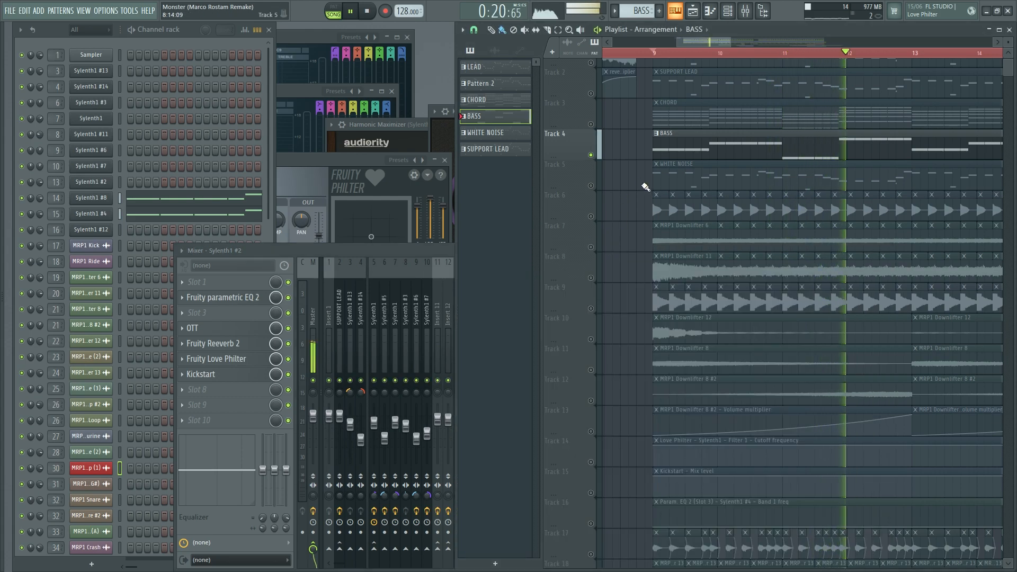
Solo the WHITE NOISE track and play it from bar 9.
scroll(620, 173, down, 1)
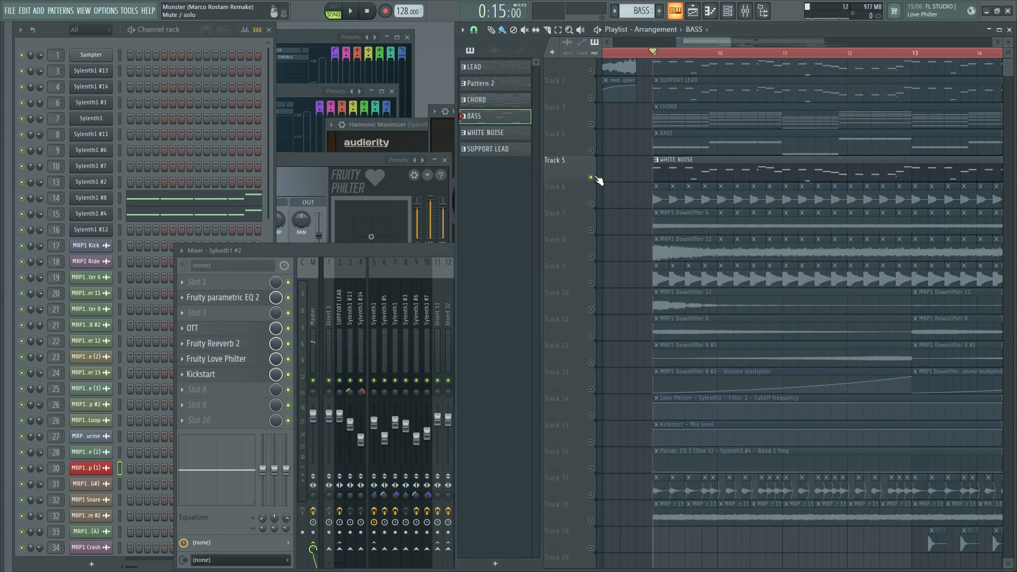
scroll(666, 206, up, 1)
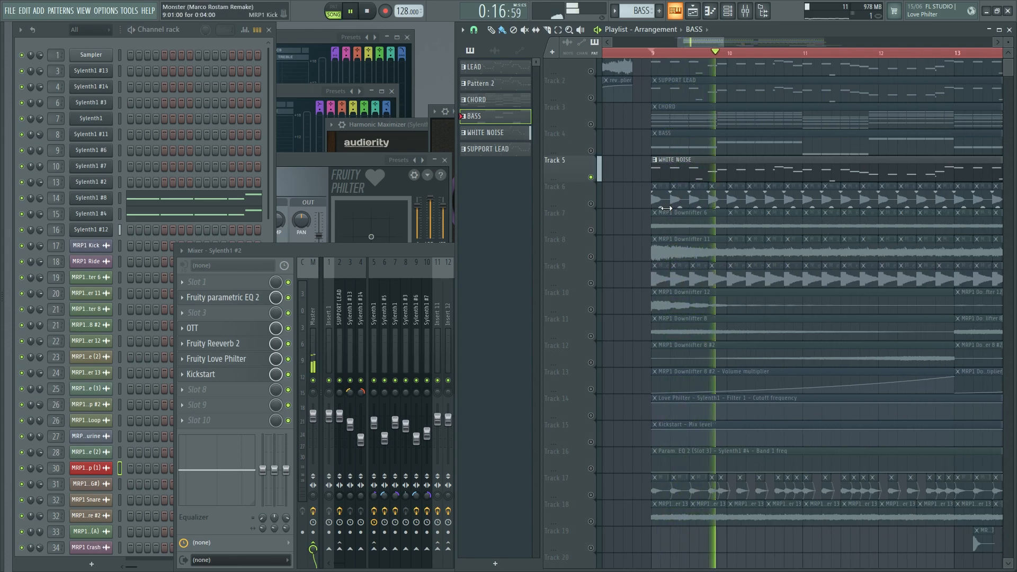
key(space)
Solo the MRP1 Kick track and play it from bar 9.
scroll(652, 207, up, 3)
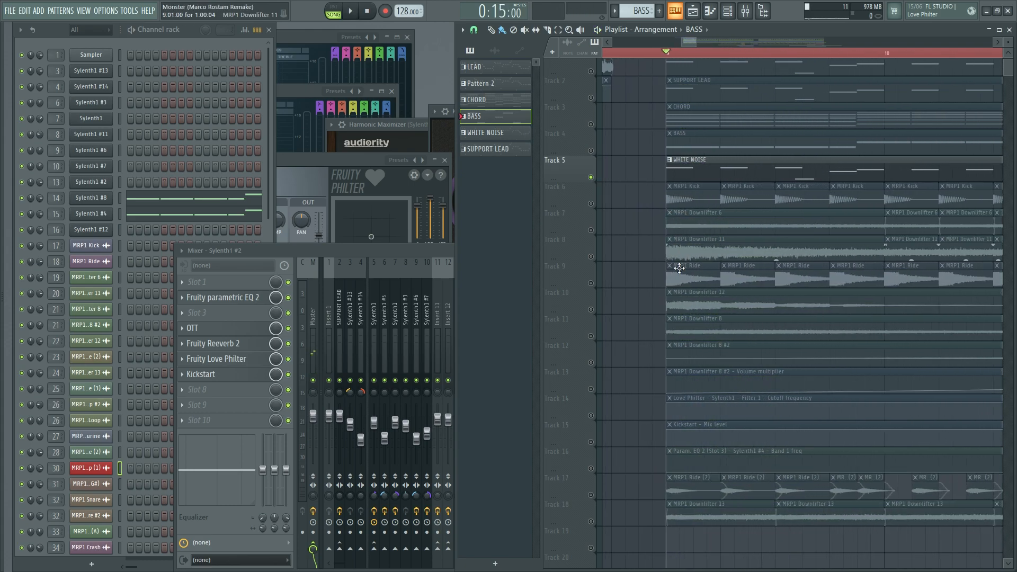
scroll(595, 209, up, 1)
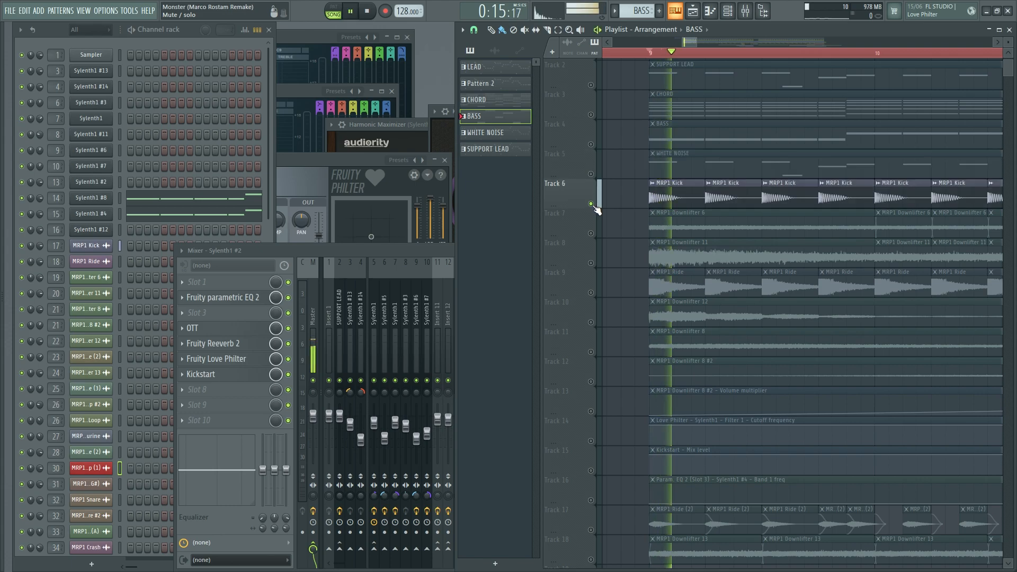
key(space)
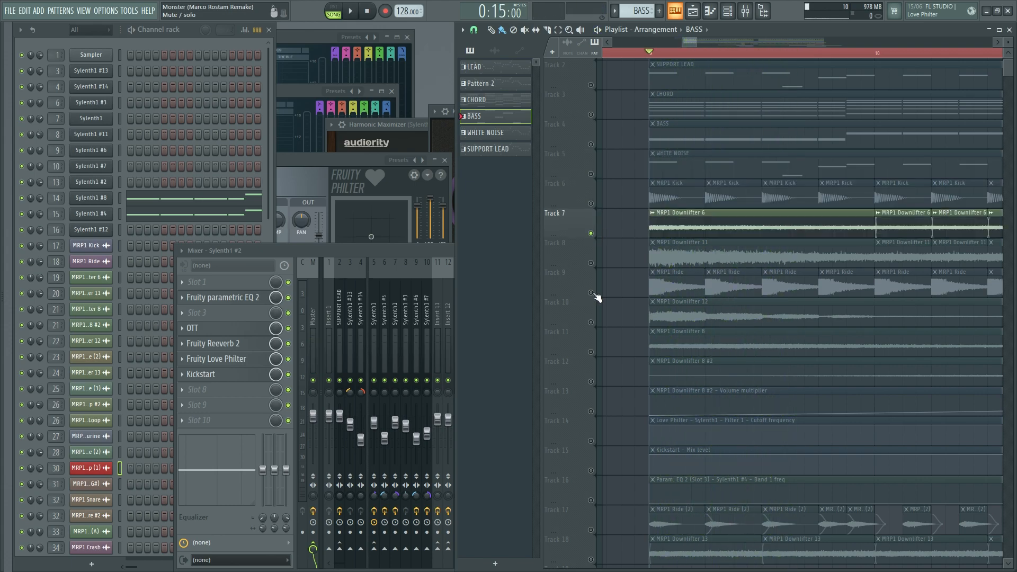
Audition the MRP1 Ride clips on Track 9 and the MRP1 Ride (2) clips on Track 17, each in solo.
key(space)
scroll(597, 305, down, 2)
key(space)
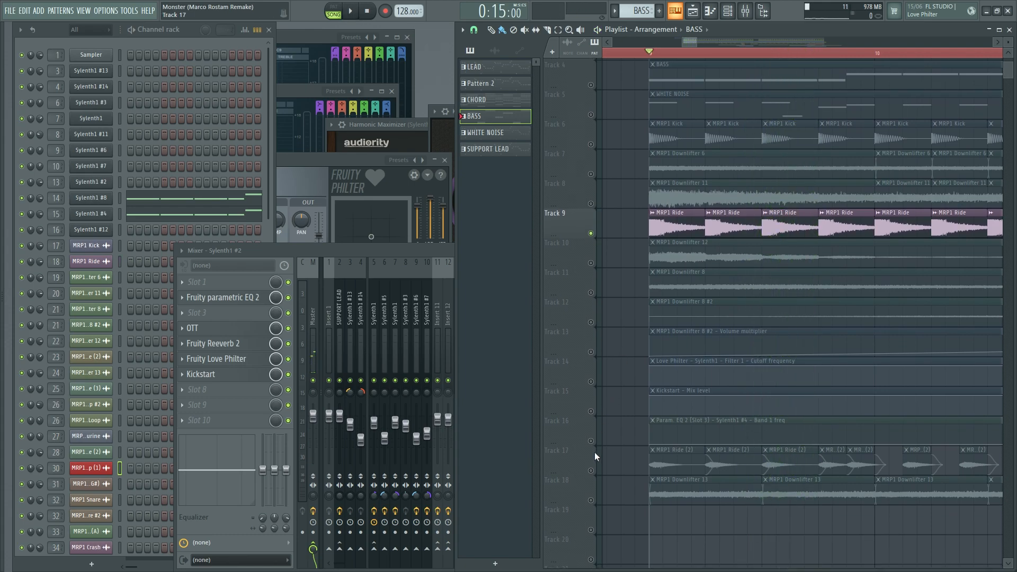
scroll(595, 450, down, 2)
key(space)
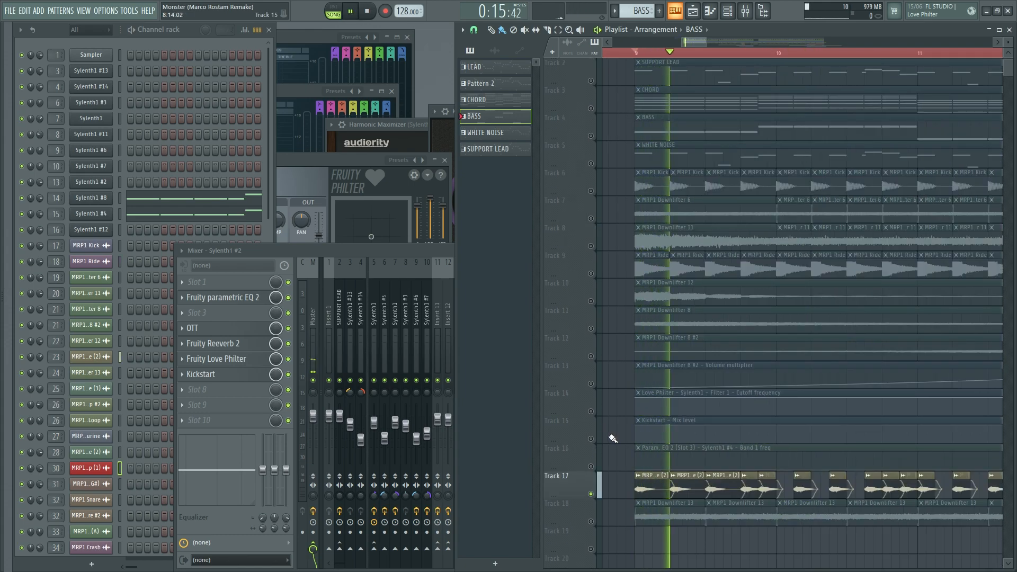
key(space)
Solo and play MRP1 Downlifter 6 on Track 7 and MRP1 Downlifter 11 on Track 8, one at a time.
scroll(585, 253, up, 1)
right_click(592, 248)
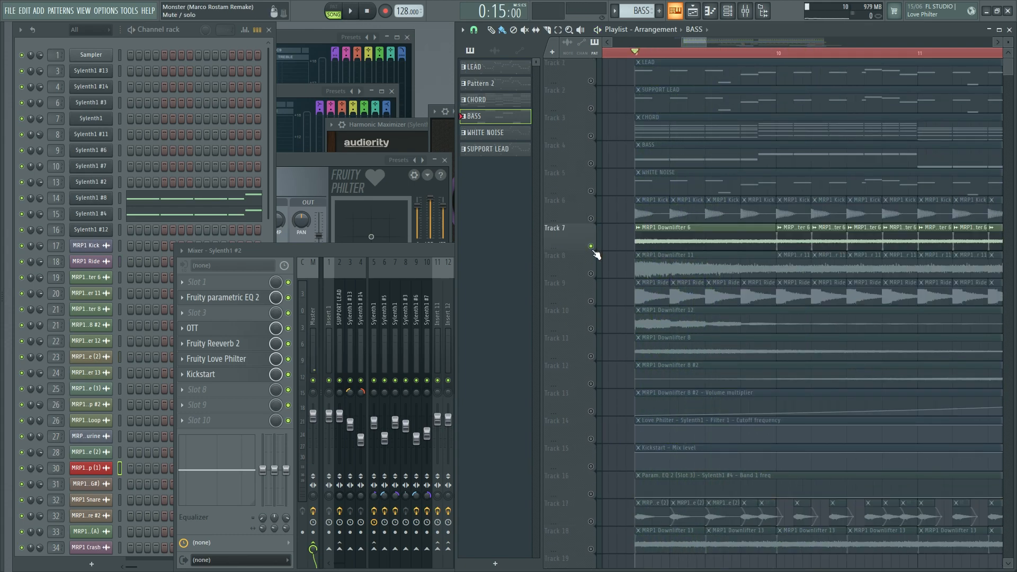
key(space)
key(space)
right_click(592, 274)
key(space)
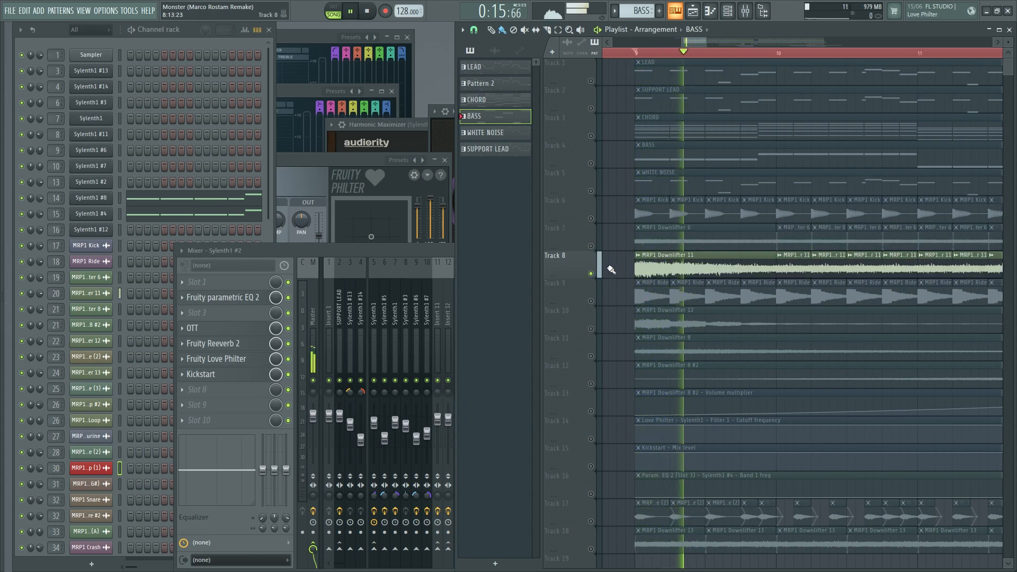
Solo and play MRP1 Downlifter 12 on Track 10, MRP1 Downlifter 8 on Track 11 and MRP1 Downlifter 13 on Track 18 in turn.
right_click(592, 329)
key(space)
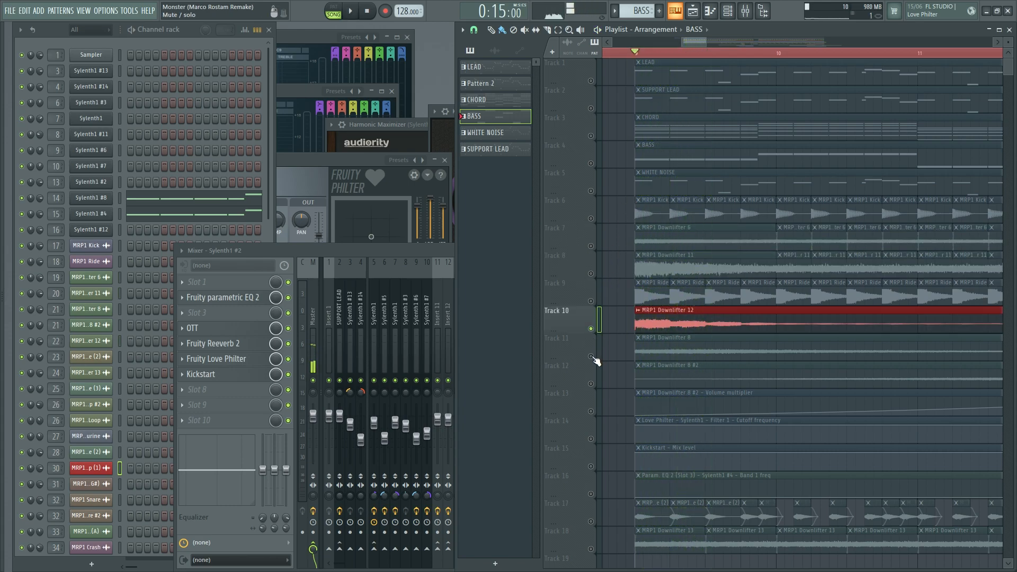
right_click(592, 356)
key(space)
key(space)
right_click(592, 549)
key(space)
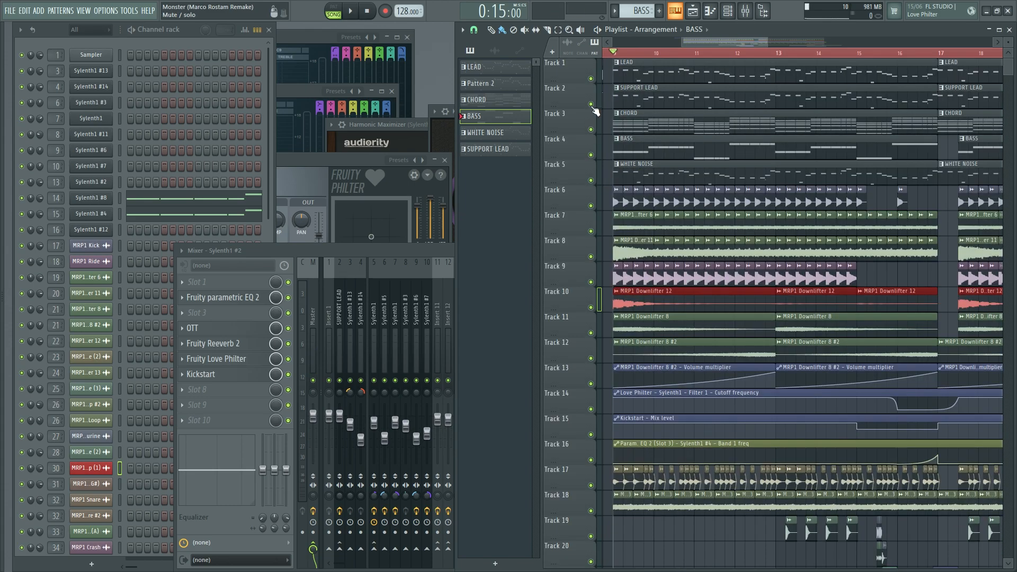
Mute the LEAD and SUPPORT LEAD tracks and play the rest of the arrangement from bar 9.
click(591, 105)
click(591, 79)
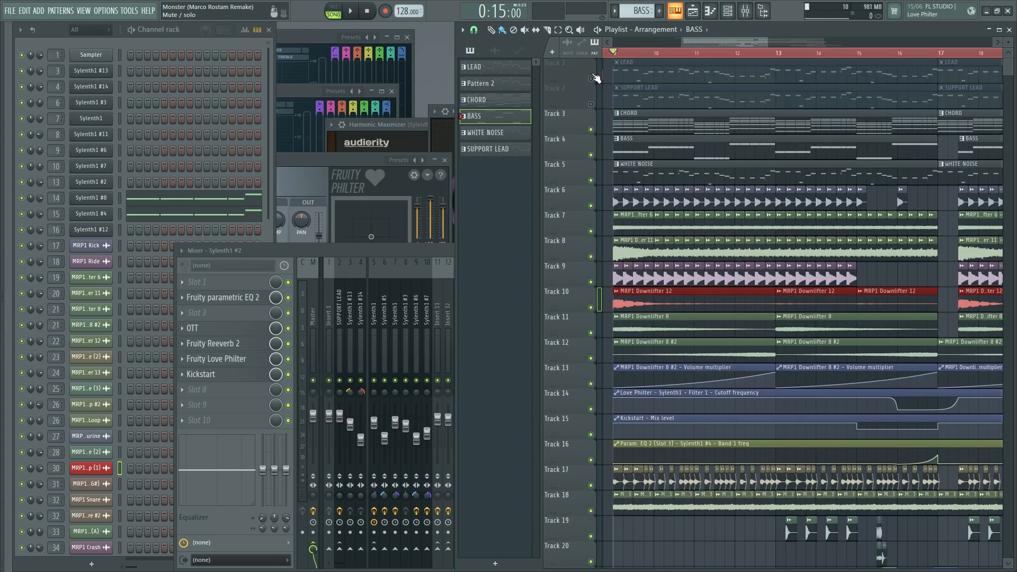
key(space)
scroll(676, 233, down, 1)
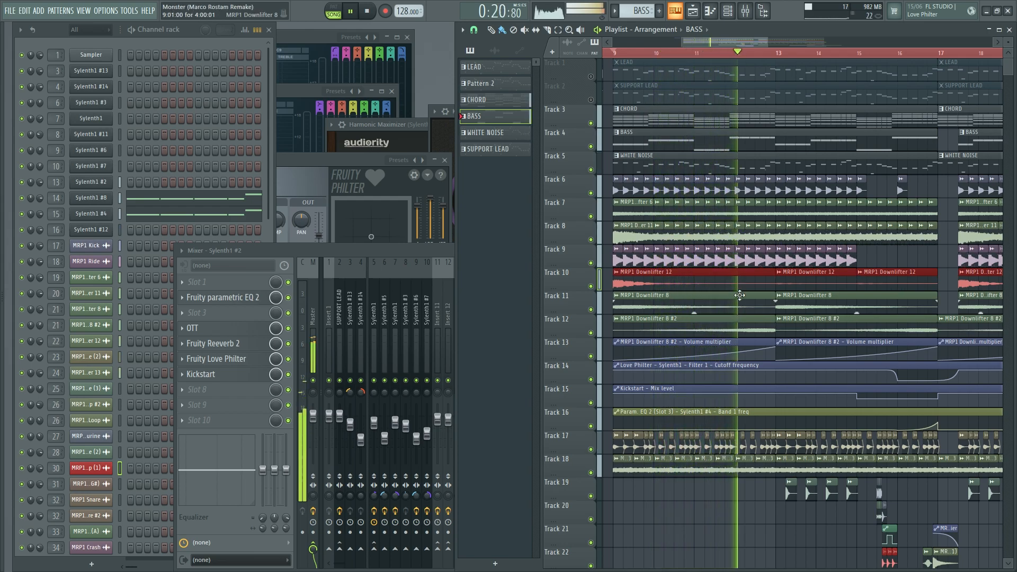
key(space)
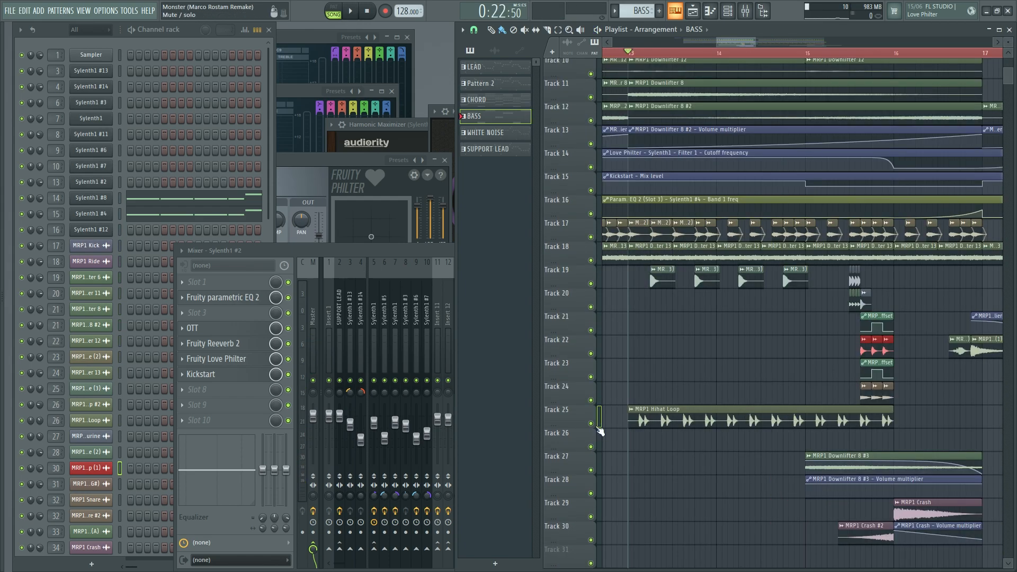
Solo and play the MRP1 Hihat Loop on Track 25 from bar 13, followed by the clips on Track 19.
right_click(596, 426)
key(space)
key(space)
right_click(592, 283)
key(space)
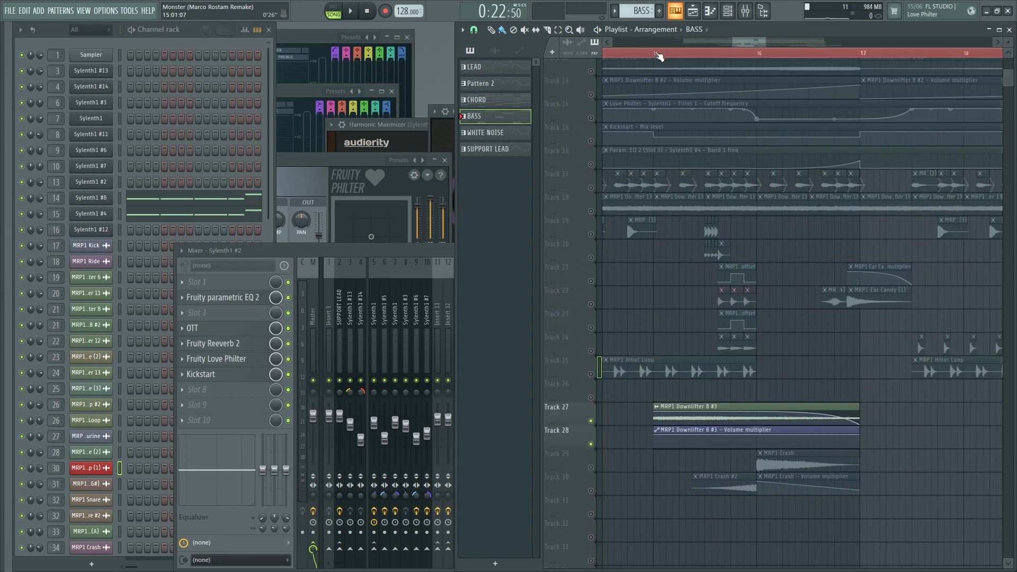
Play soloed Tracks 27 and 28 from bar 15, and again from just before bar 16 with crash Tracks 29 and 30 enabled.
key(space)
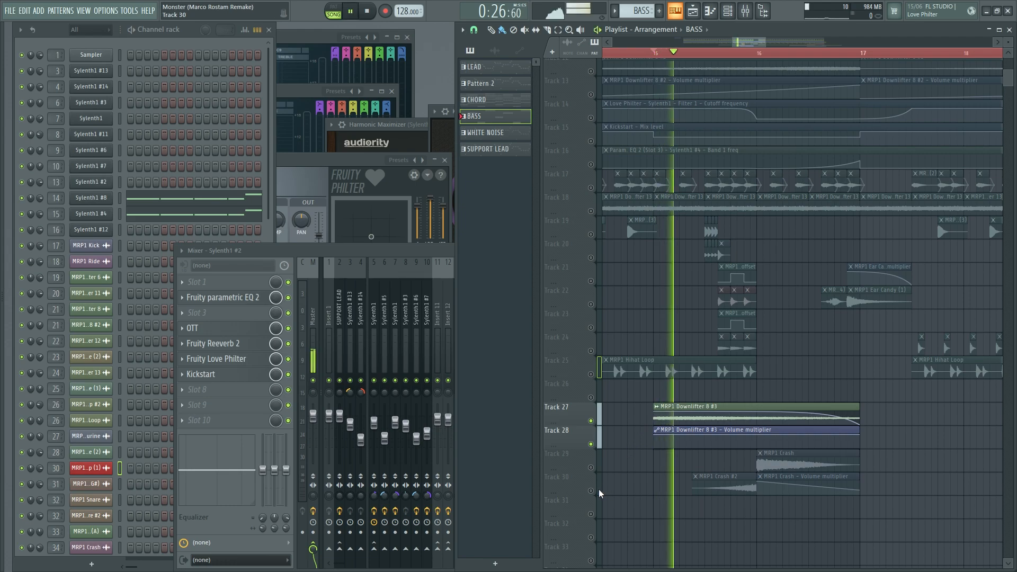
key(space)
click(591, 468)
click(731, 52)
key(space)
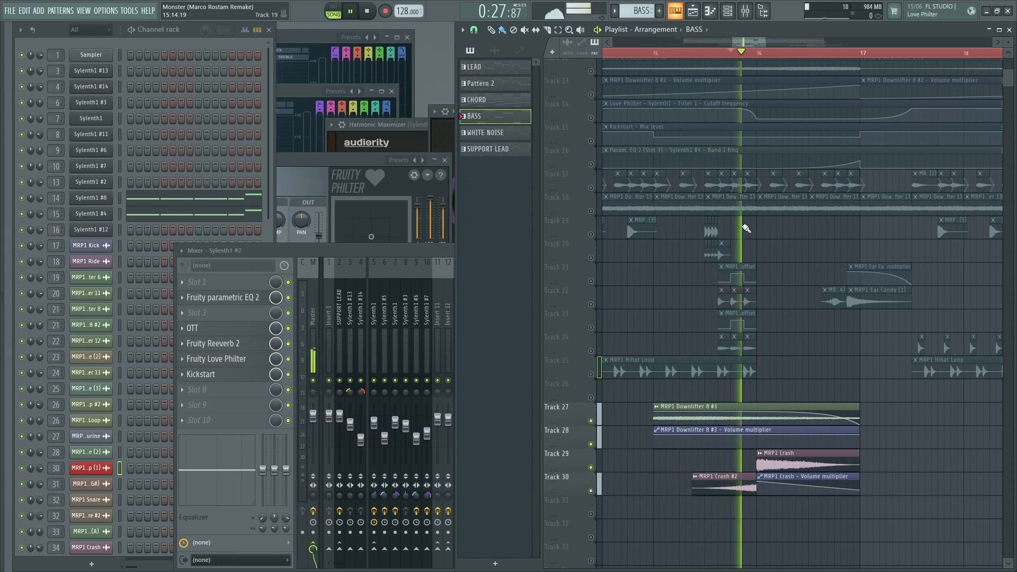
key(space)
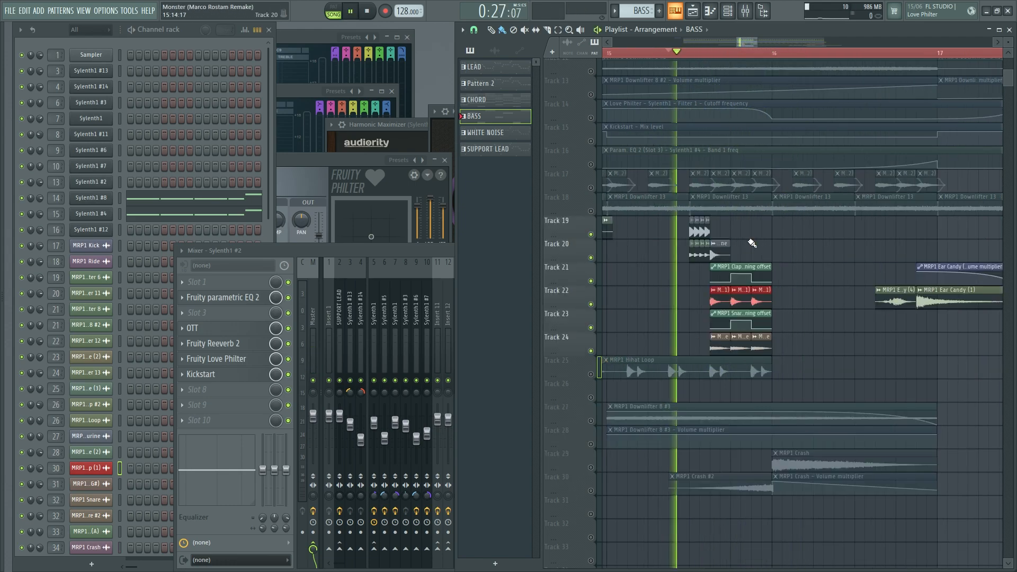
Play the soloed percussion, clap and snare fills and Ear Candy clips on Tracks 19 to 24 through bars 15 and 16.
key(space)
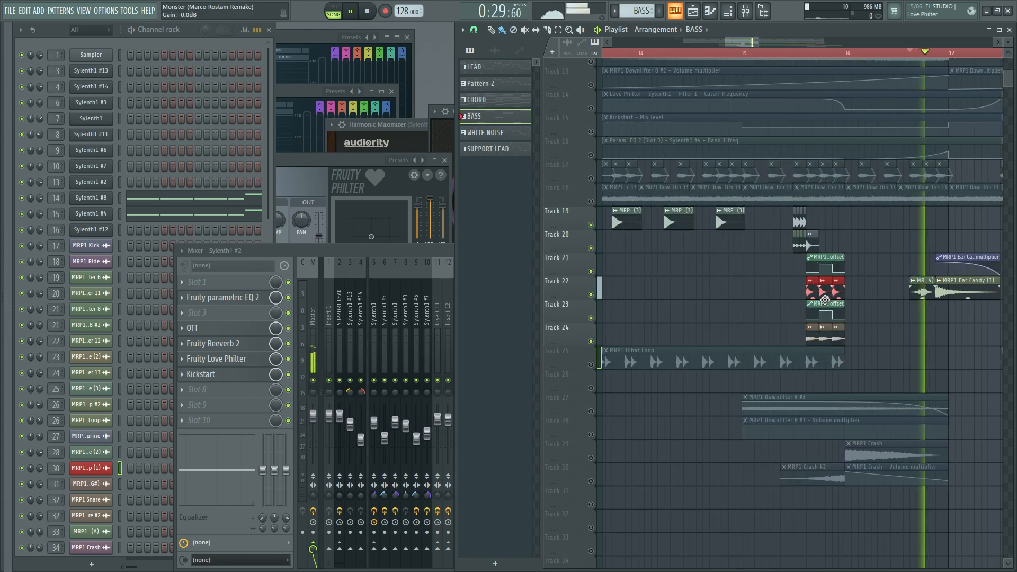
key(space)
scroll(681, 339, down, 2)
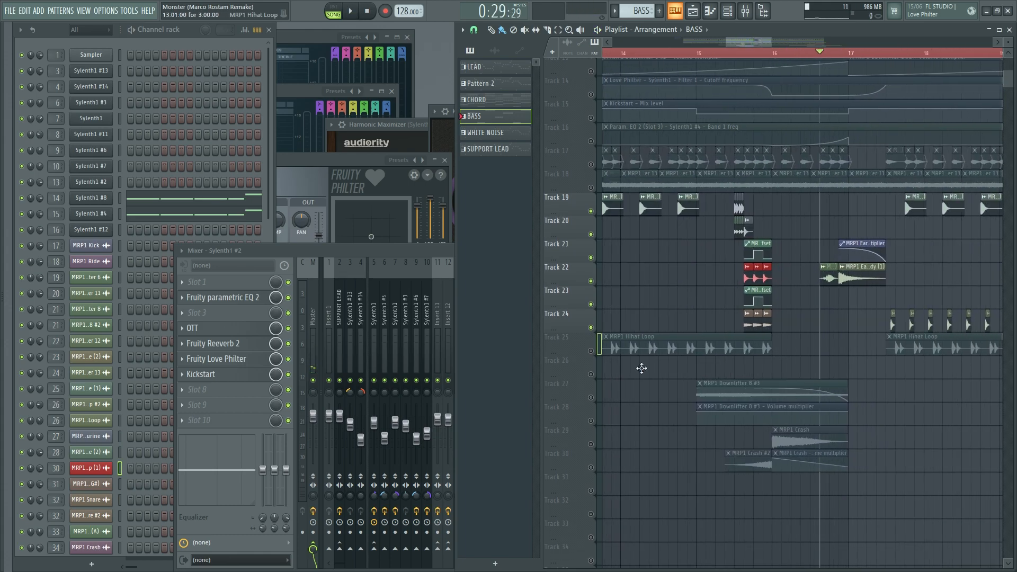
Take the tracks out of solo and play the full arrangement from just before bar 15.
right_click(592, 468)
click(689, 53)
key(space)
scroll(786, 241, up, 3)
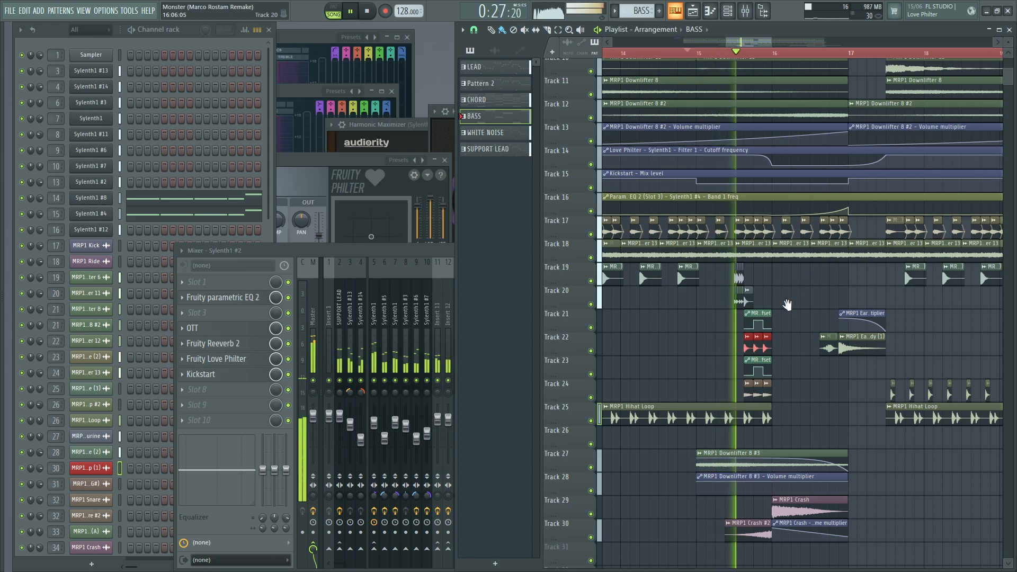
scroll(793, 302, up, 2)
scroll(755, 349, down, 2)
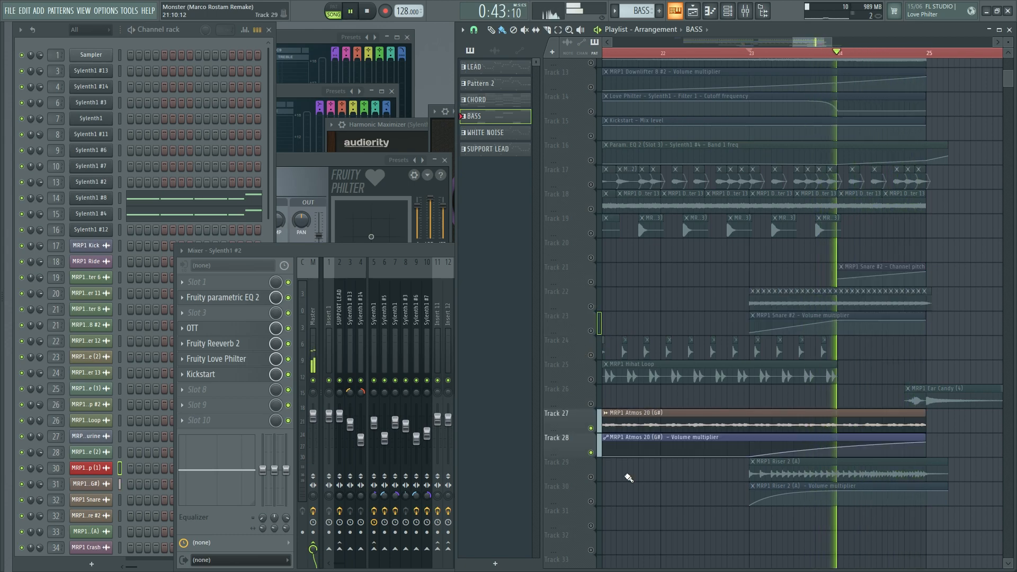
Add the riser Tracks 29 and 30, snare Tracks 21 to 23 and Ear Candy Track 26 to soloed Tracks 27 and 28 during playback.
key(space)
right_click(591, 478)
key(space)
click(591, 502)
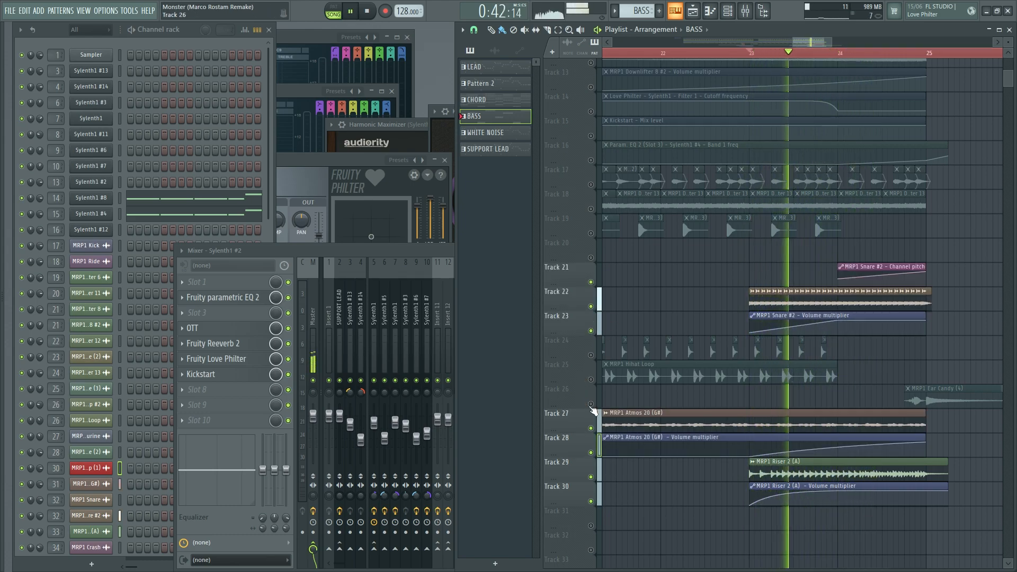
click(592, 404)
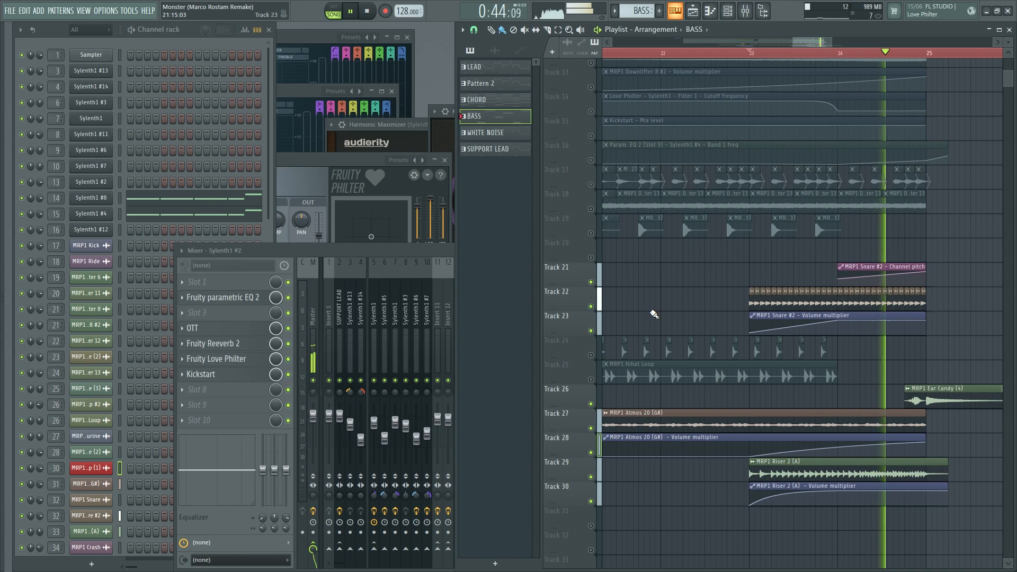
Re-enable all playlist tracks and play the full build-up from around bar 23.
key(space)
right_click(591, 331)
key(space)
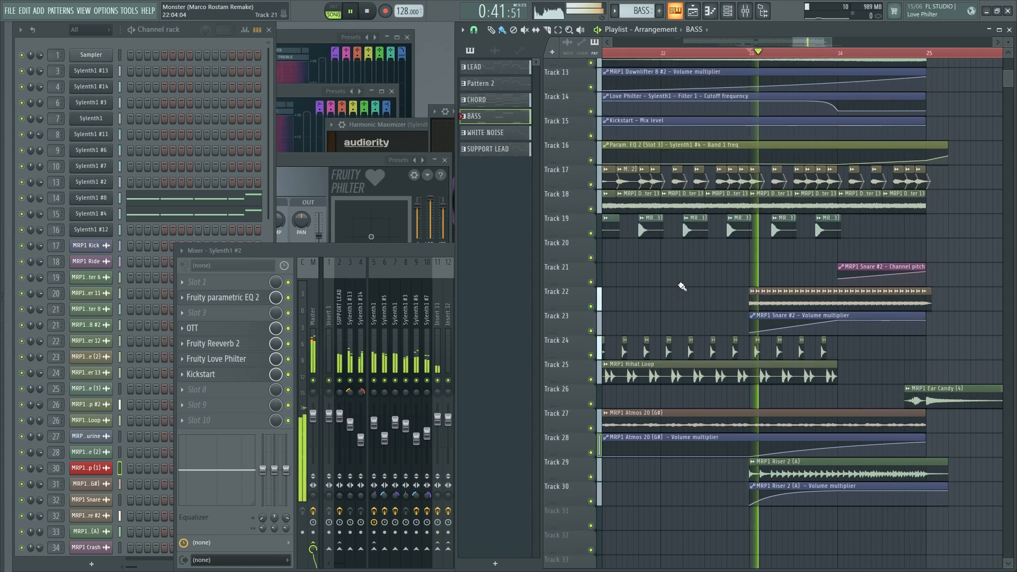
scroll(681, 286, down, 3)
drag(705, 266, 829, 339)
scroll(816, 339, down, 1)
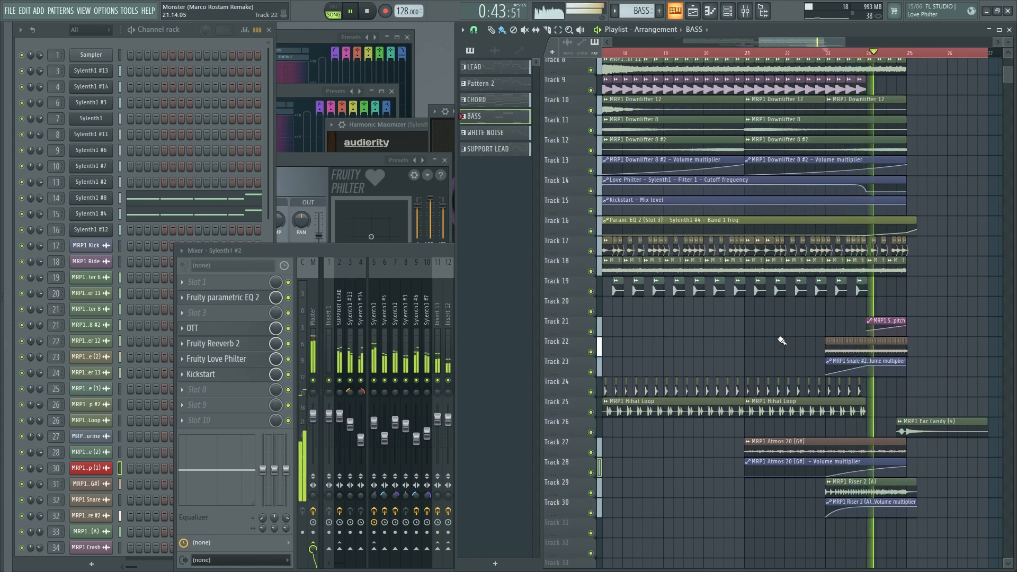